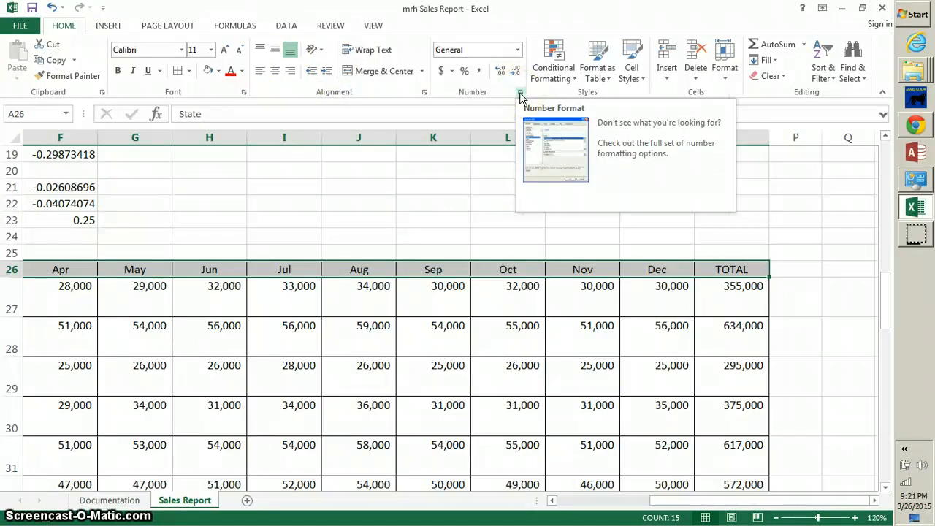
- Set the font color of the header cells A26:O26 to white in the cell formatting options
left_click(520, 94)
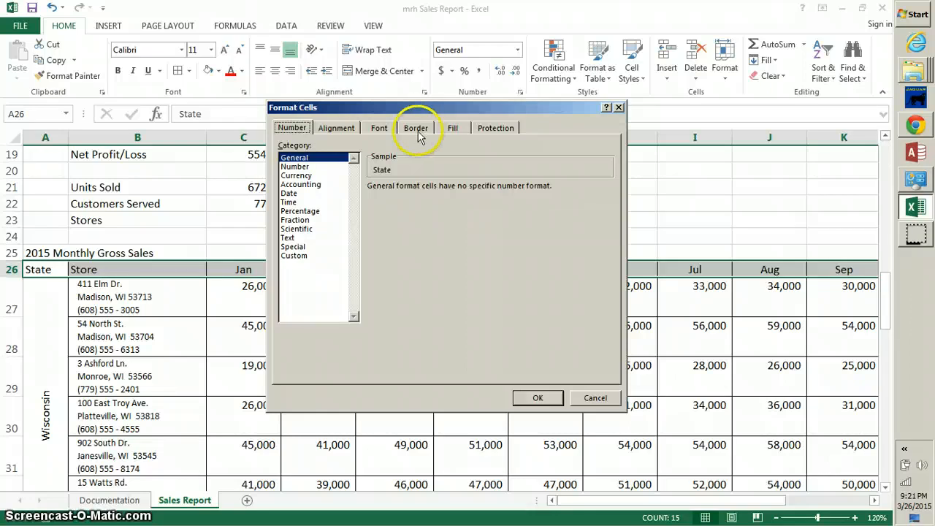
left_click(380, 129)
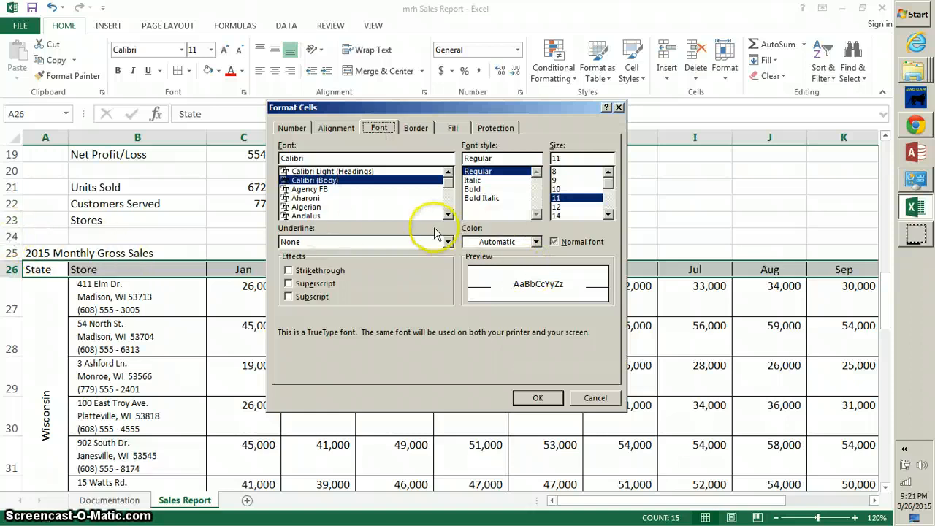
left_click(536, 242)
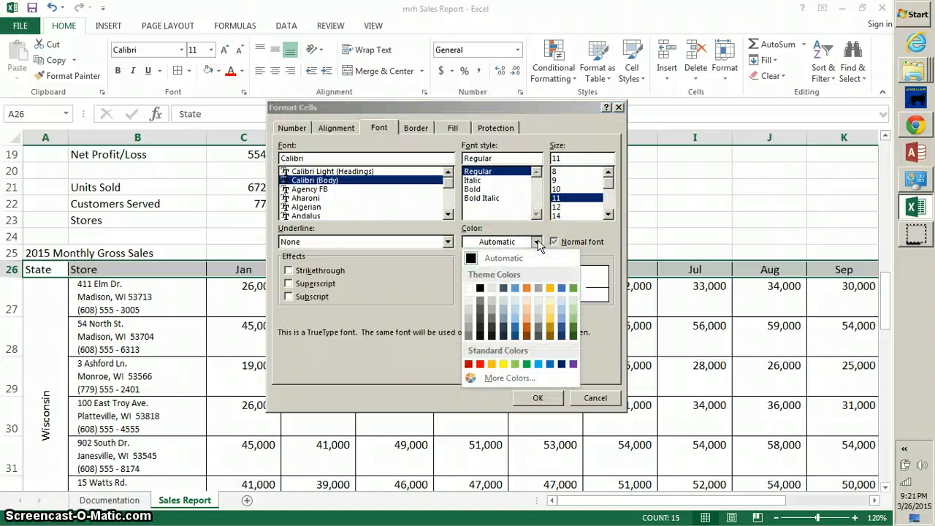
left_click(536, 242)
left_click(536, 242)
left_click(470, 289)
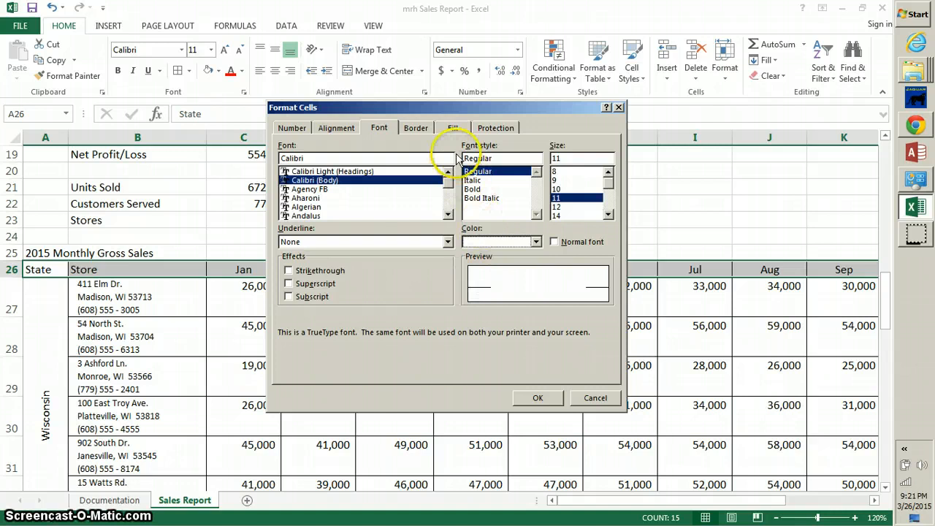
- Fill the monthly gross sales header row with the standard red background color and apply the formatting
left_click(453, 128)
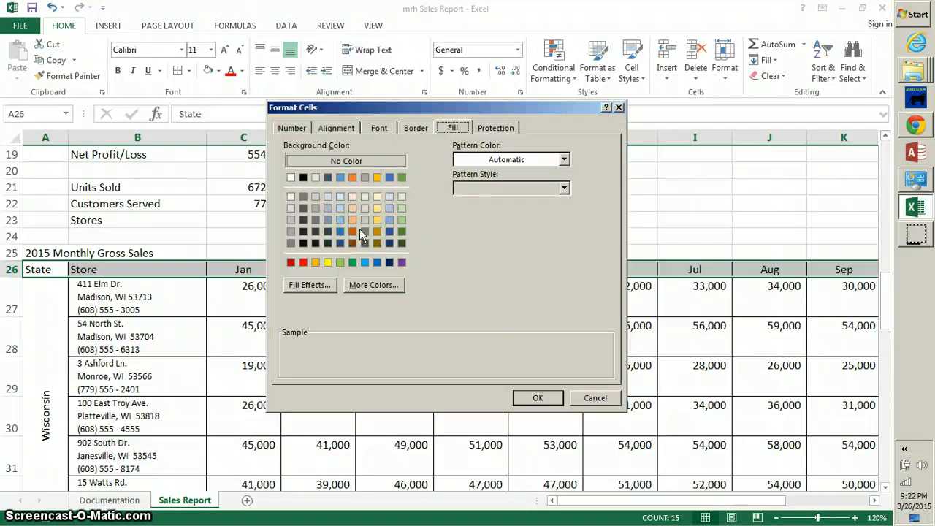
left_click(304, 264)
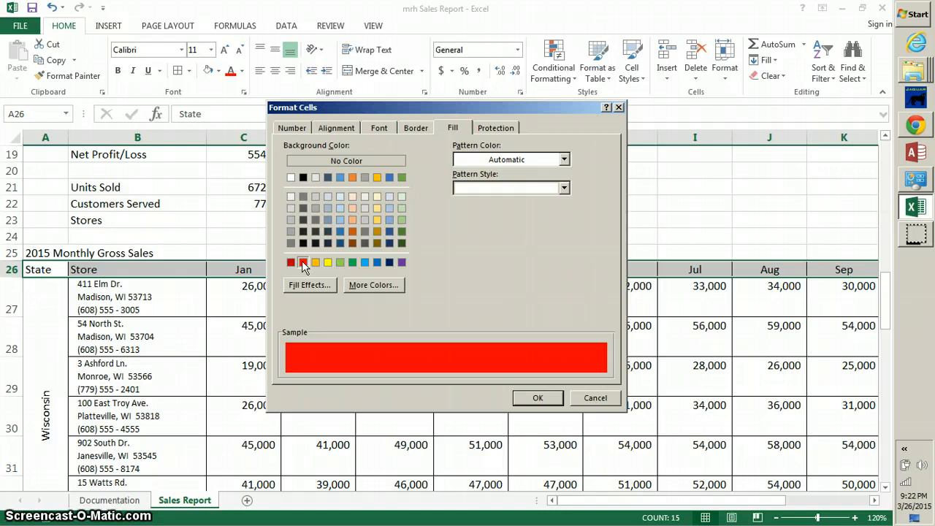
left_click(536, 399)
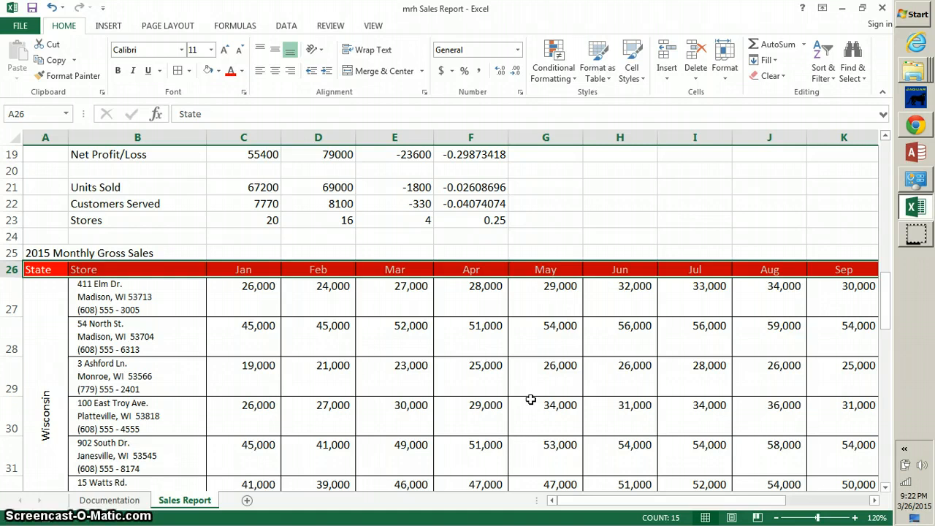
- Choose a solid medium gray theme background for the merged state cells from Wisconsin through Kansas in column A
left_click(52, 304)
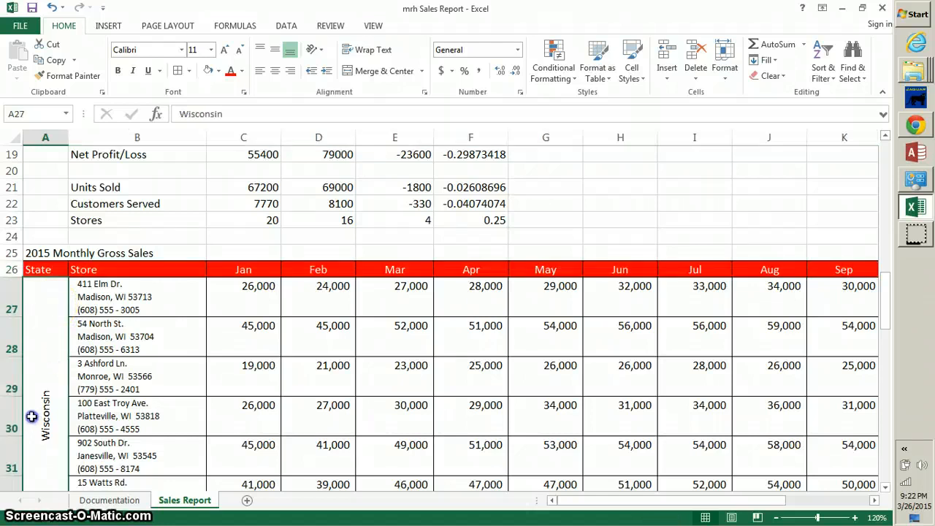
mouse_move(32, 417)
left_mouse_down()
mouse_move(30, 500)
mouse_move(29, 401)
left_mouse_up()
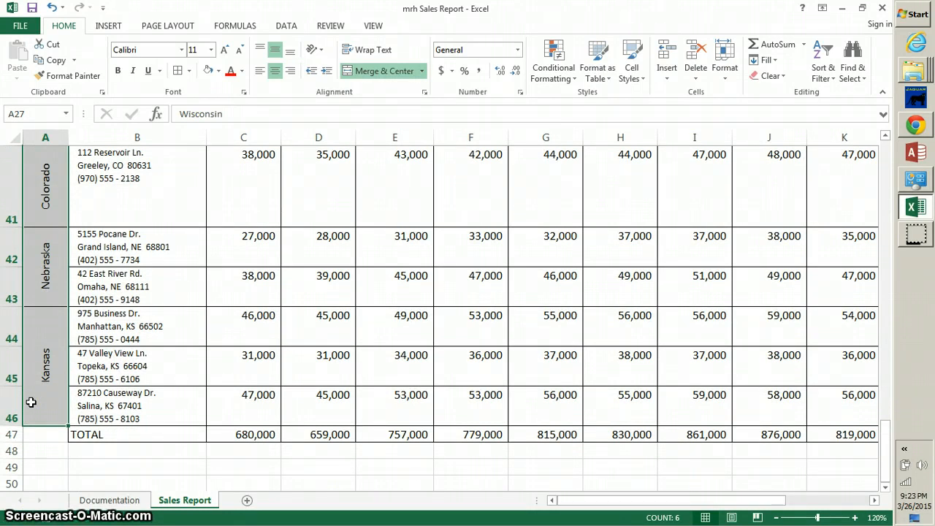
right_click(40, 361)
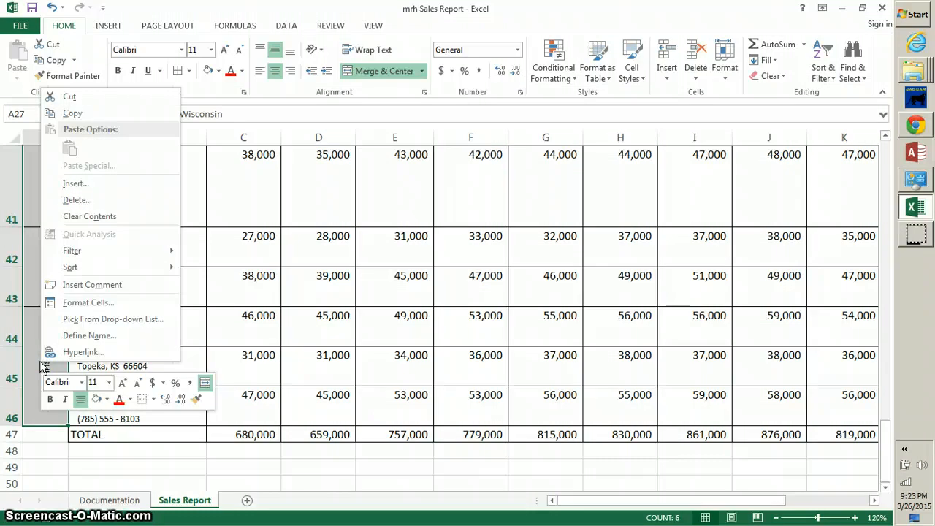
left_click(91, 305)
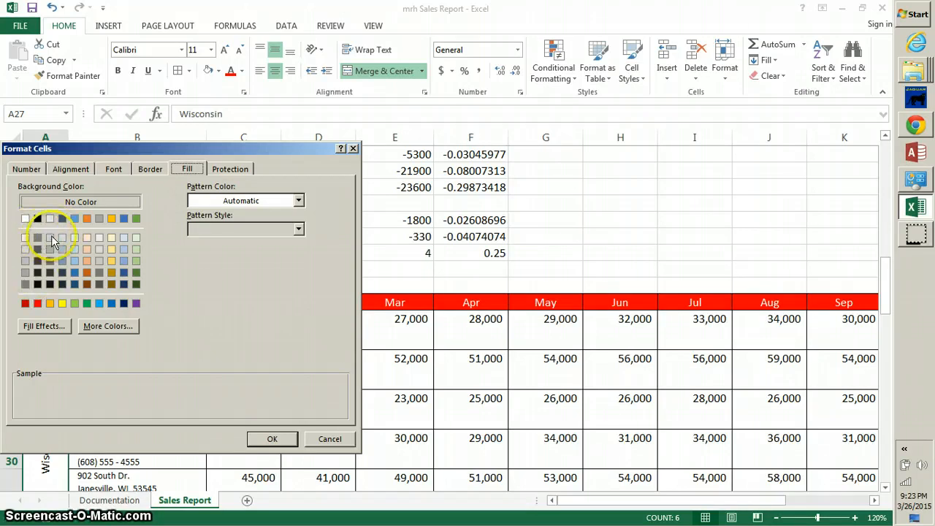
left_click(99, 218)
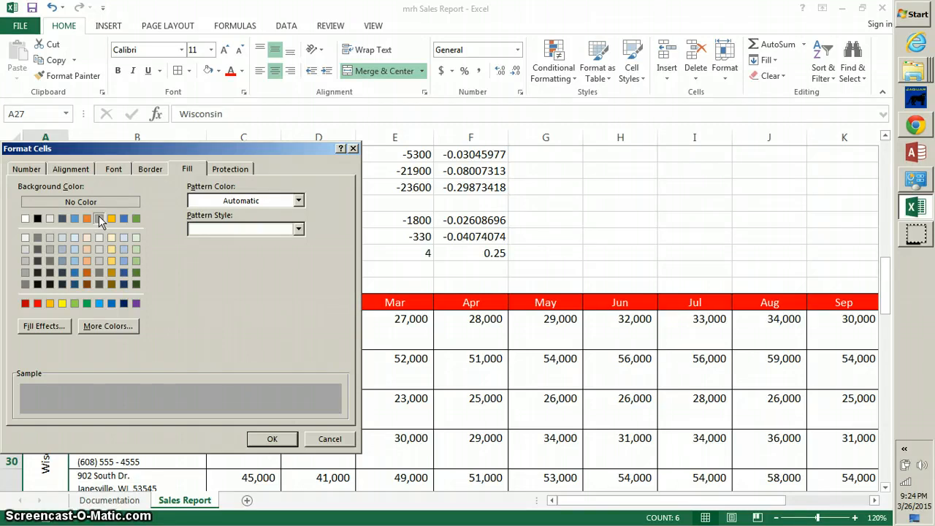
- Set the state names' font to white at size 16, apply the formatting and deselect the cells
left_click(111, 172)
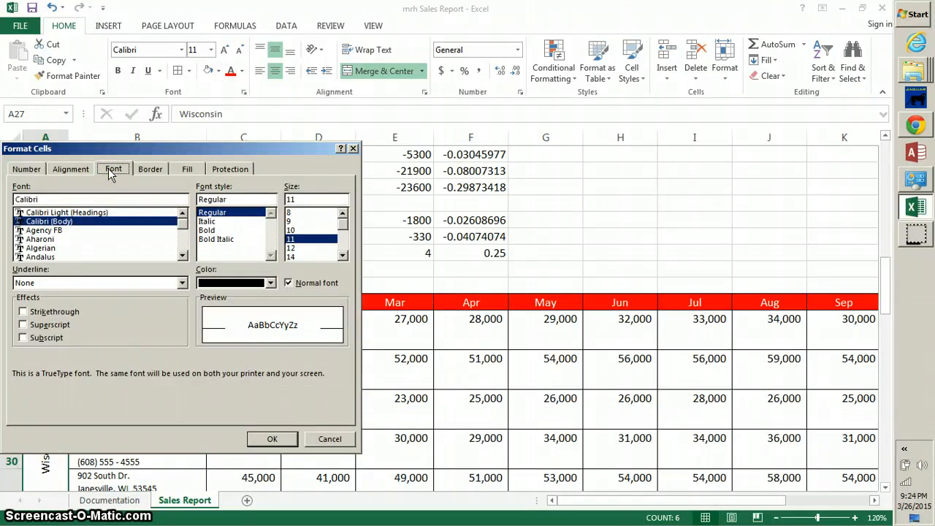
left_click(268, 283)
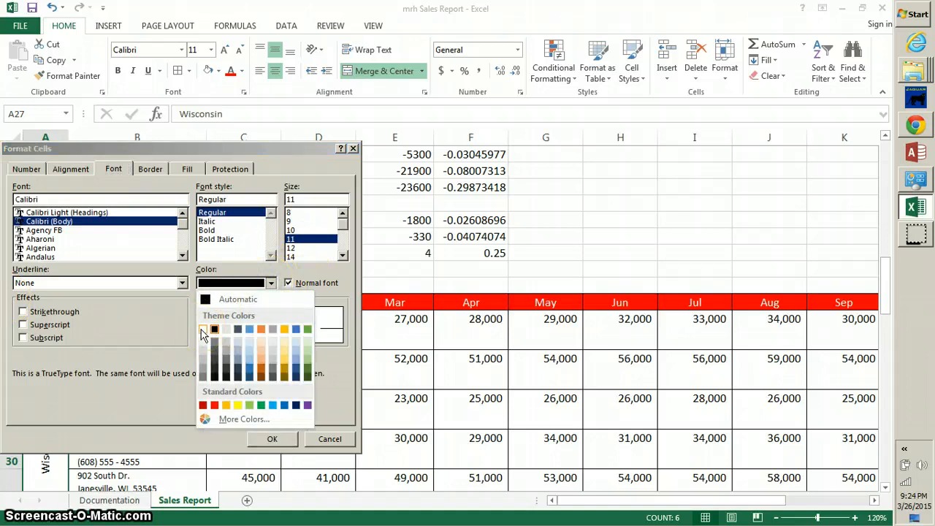
left_click(203, 330)
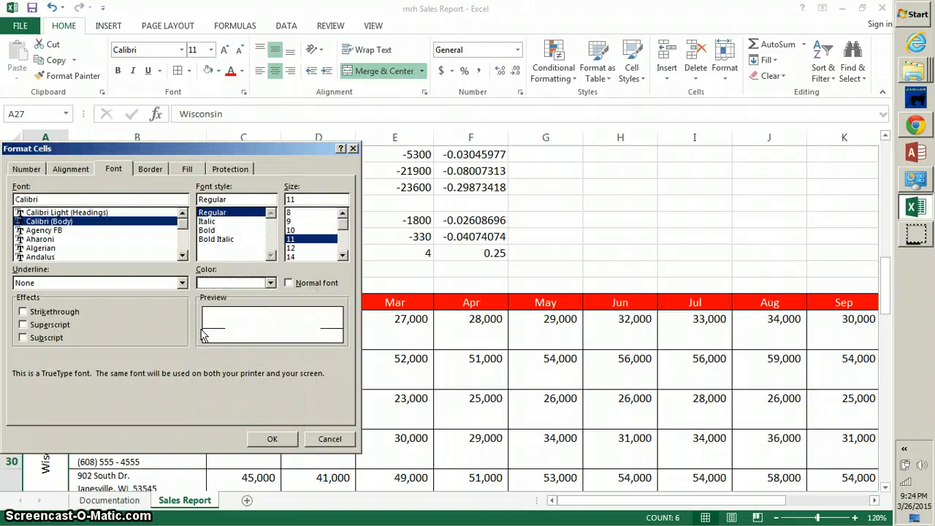
left_click(343, 257)
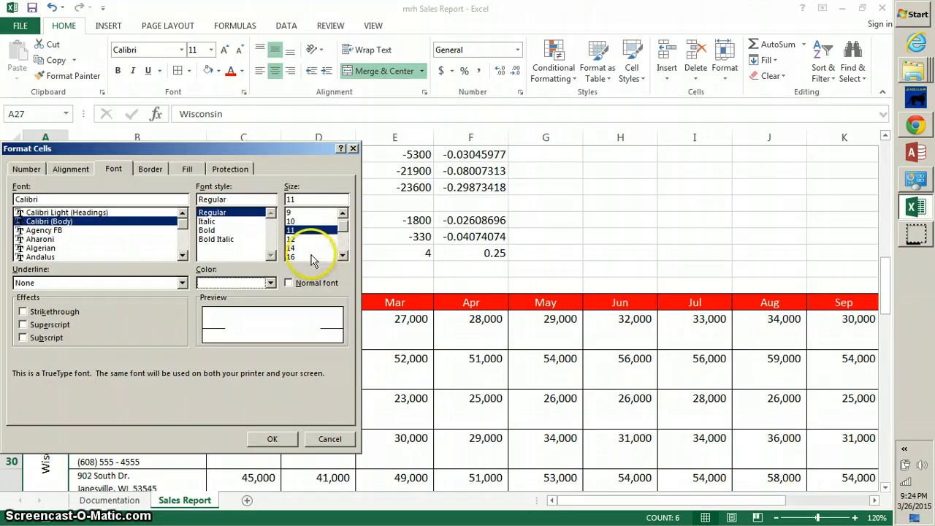
left_click(312, 257)
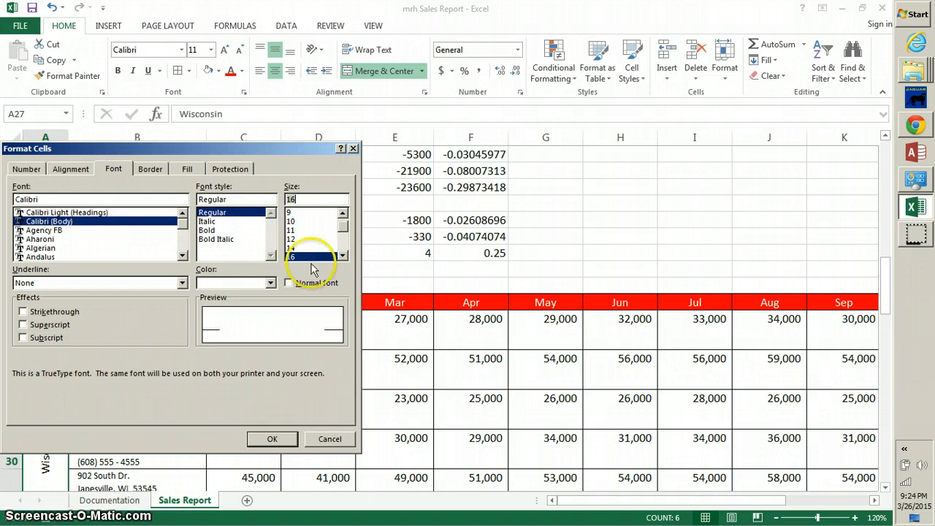
left_click(261, 438)
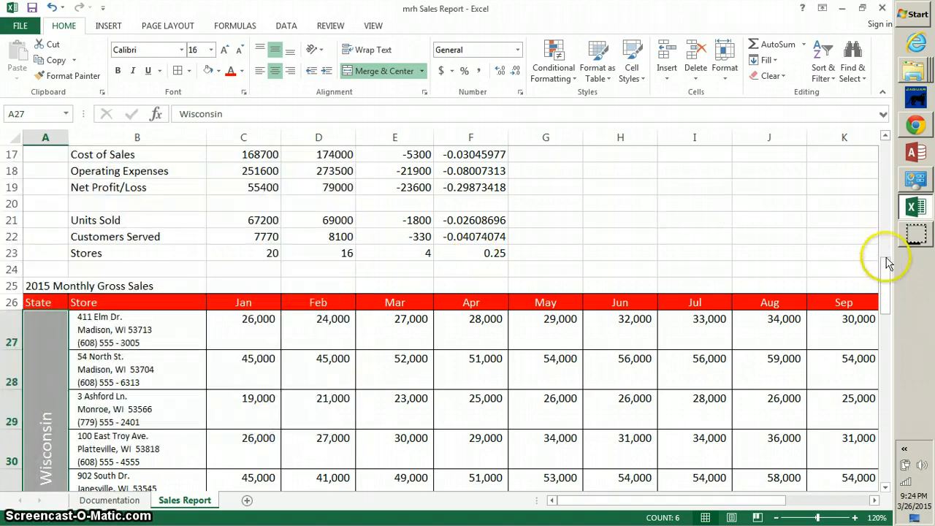
left_click_drag(885, 273, 878, 367)
left_click(215, 299)
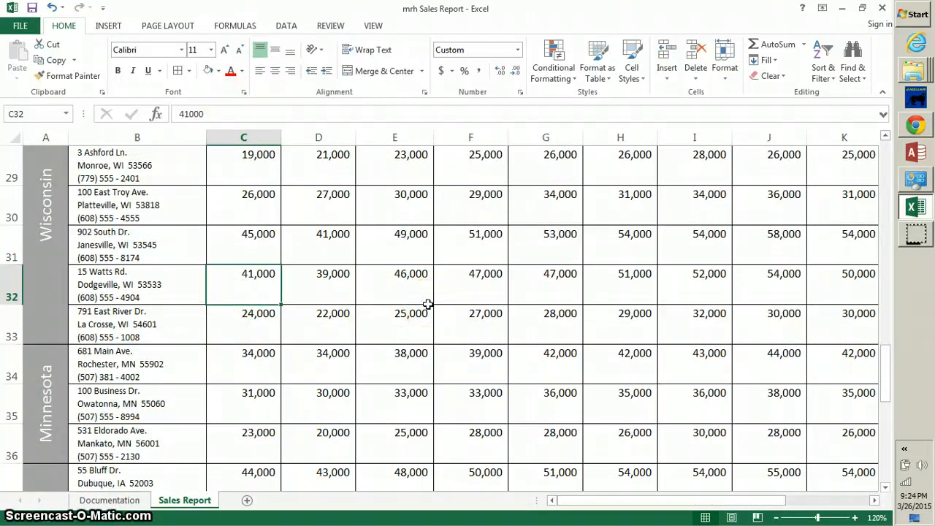
- Apply a double-line outline border around the Wisconsin block A27:O33 and deselect it
left_click(884, 260)
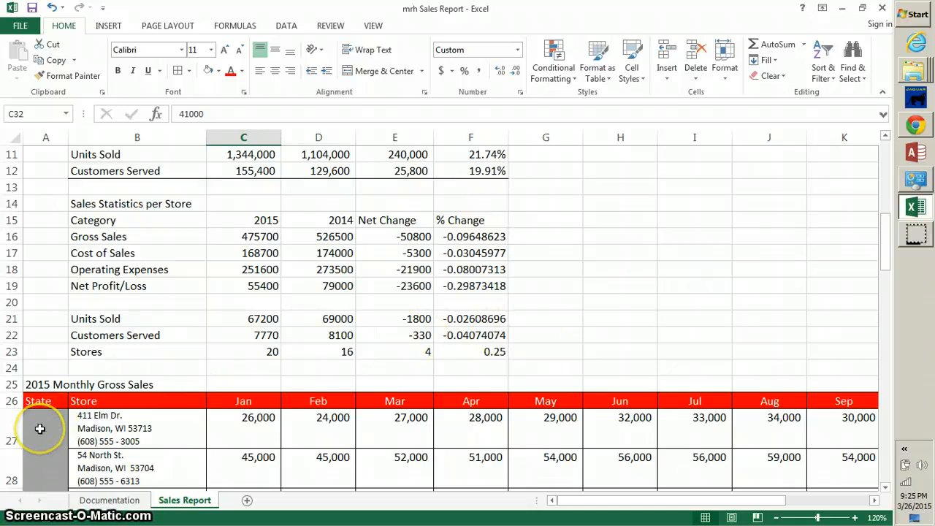
left_click_drag(39, 429, 881, 213)
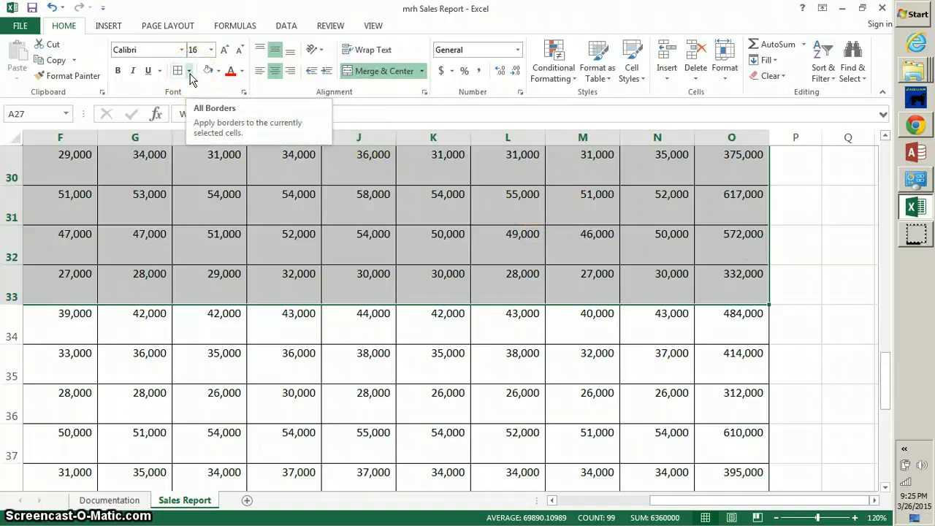
right_click(217, 241)
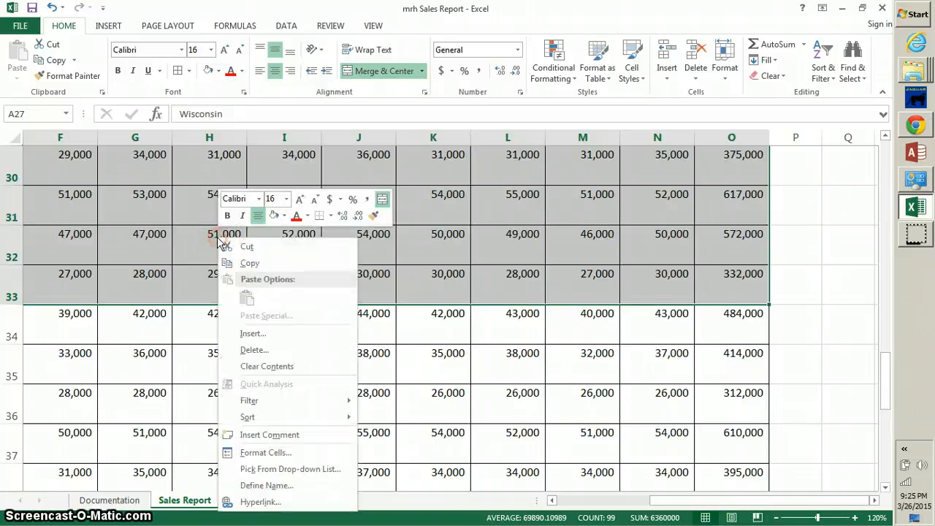
left_click(265, 453)
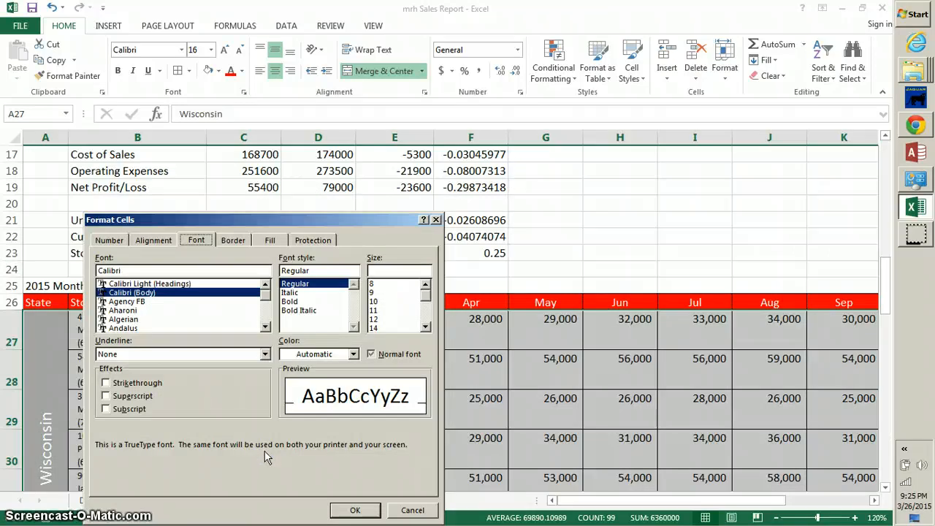
left_click(233, 241)
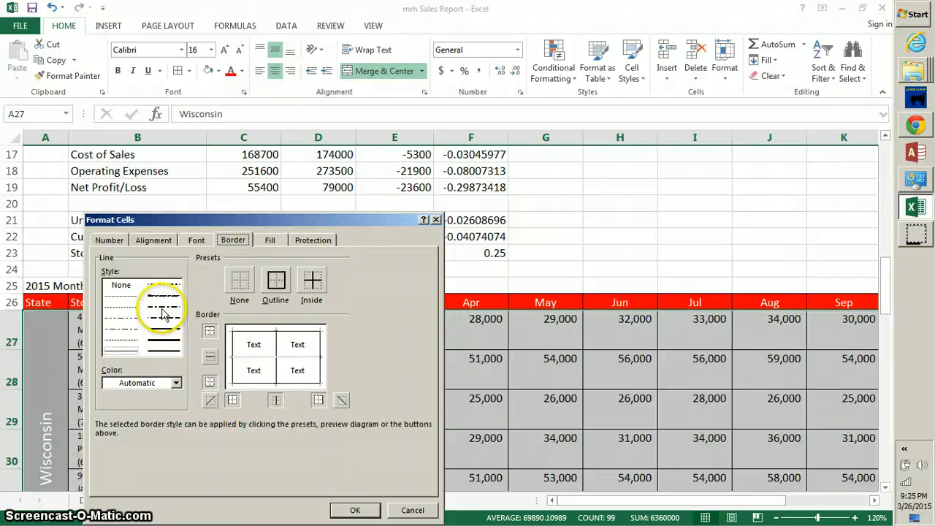
left_click(163, 352)
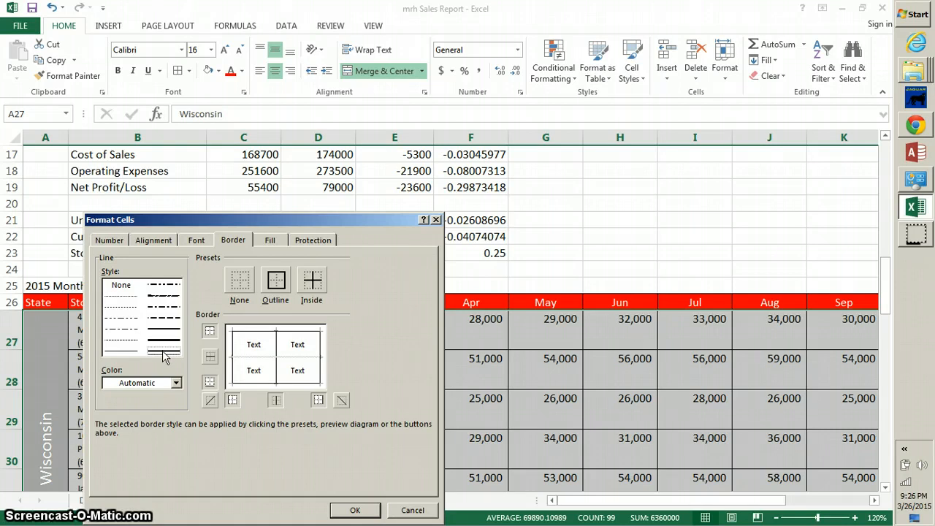
left_click(280, 285)
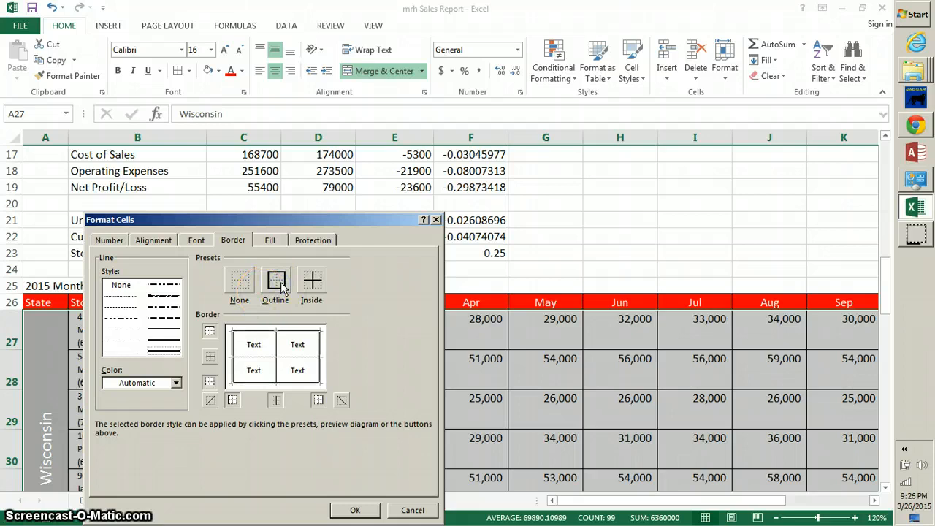
left_click(355, 510)
left_click(354, 510)
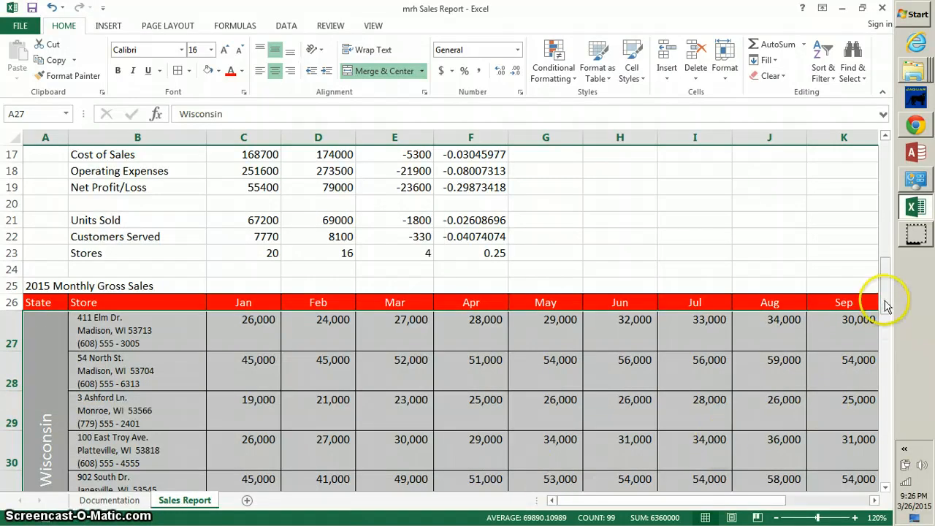
left_click_drag(884, 305, 881, 372)
left_click(614, 476)
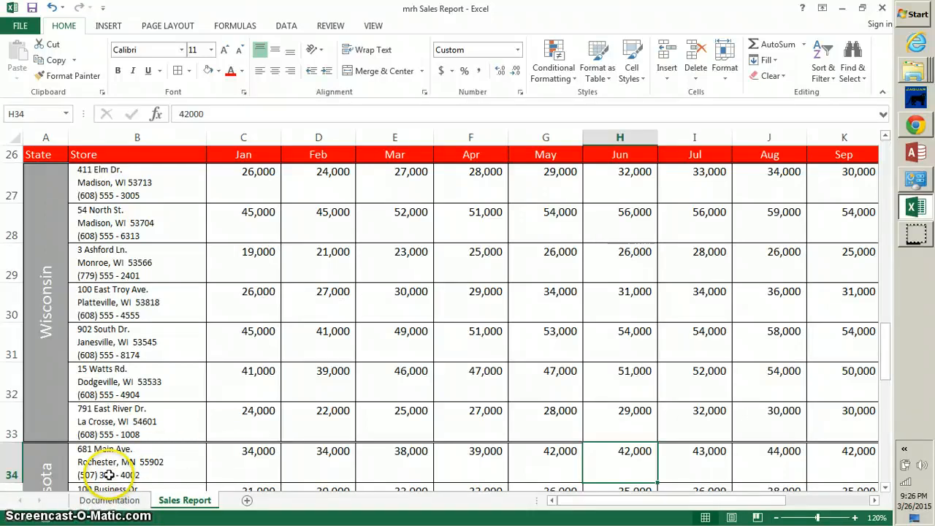
left_click(57, 459)
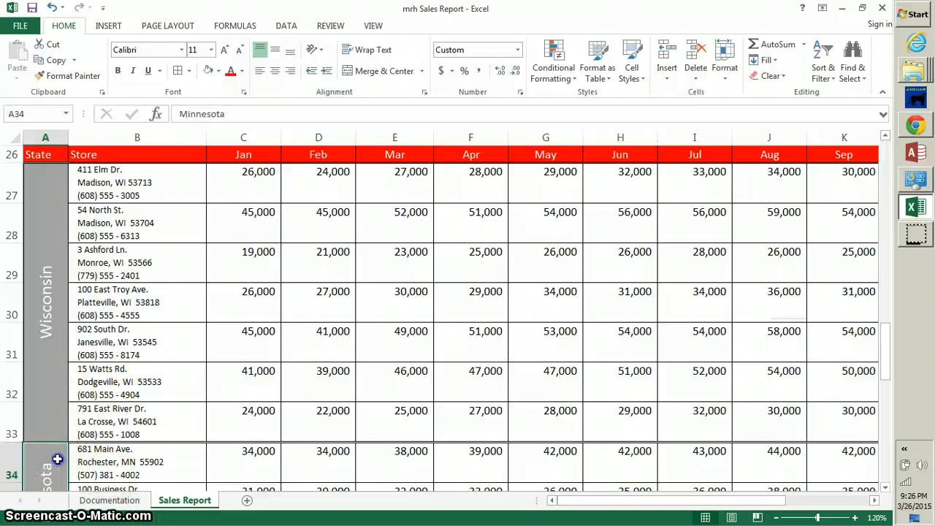
left_click_drag(57, 459, 745, 309)
left_click(743, 310)
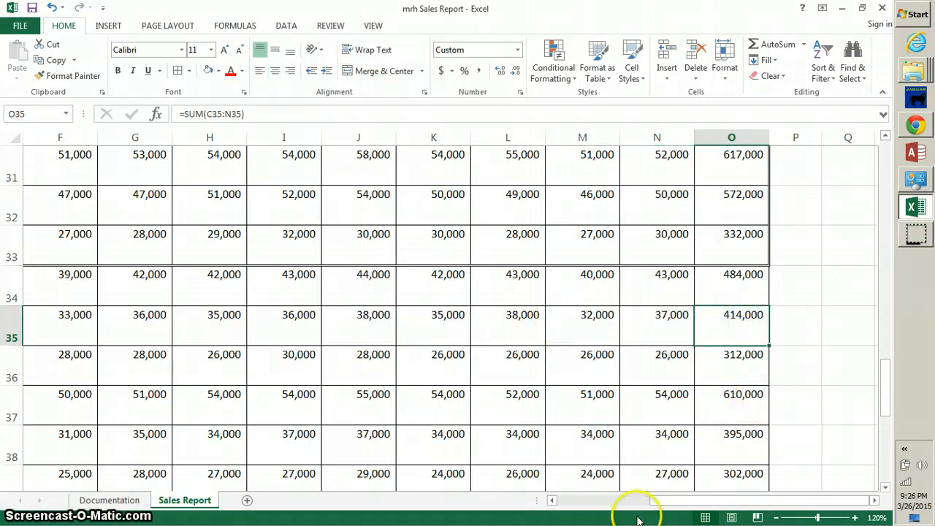
left_click(580, 501)
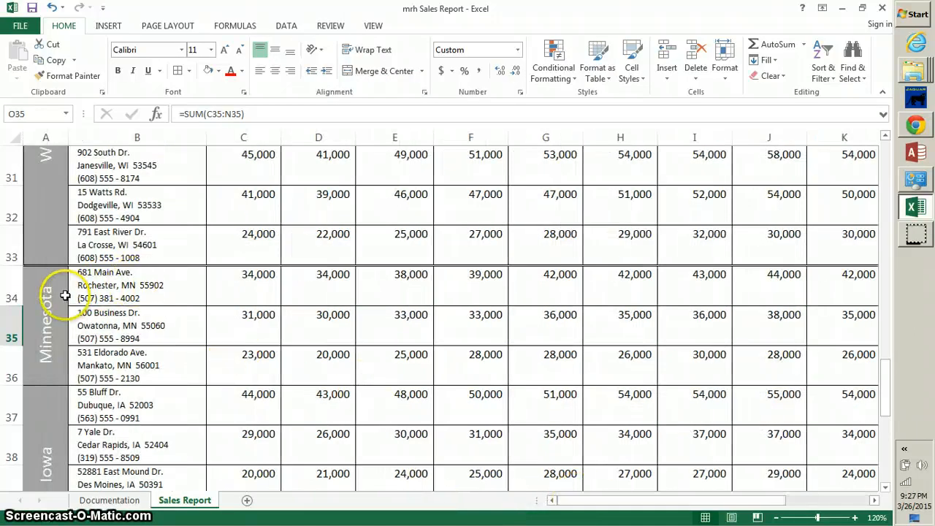
- Apply a double-line outline border around the Minnesota block A34:O36
left_click_drag(46, 288, 745, 340)
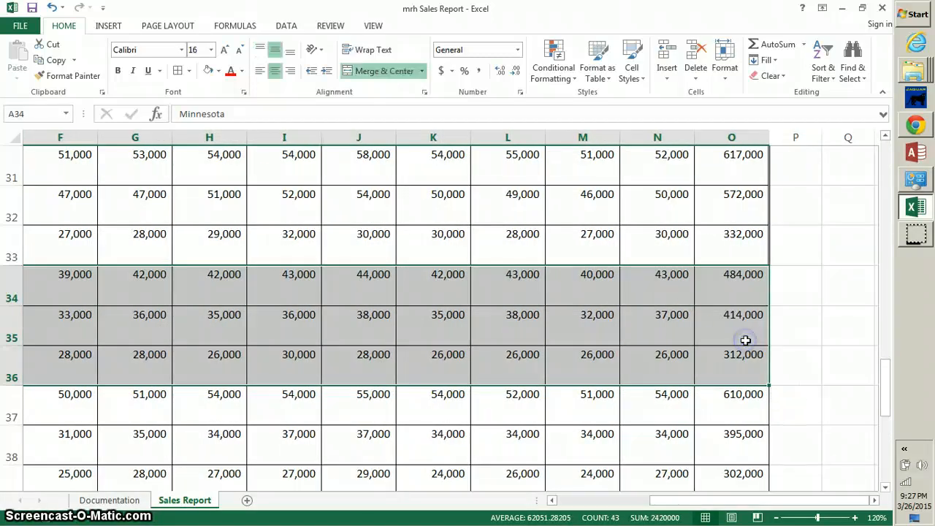
right_click(692, 326)
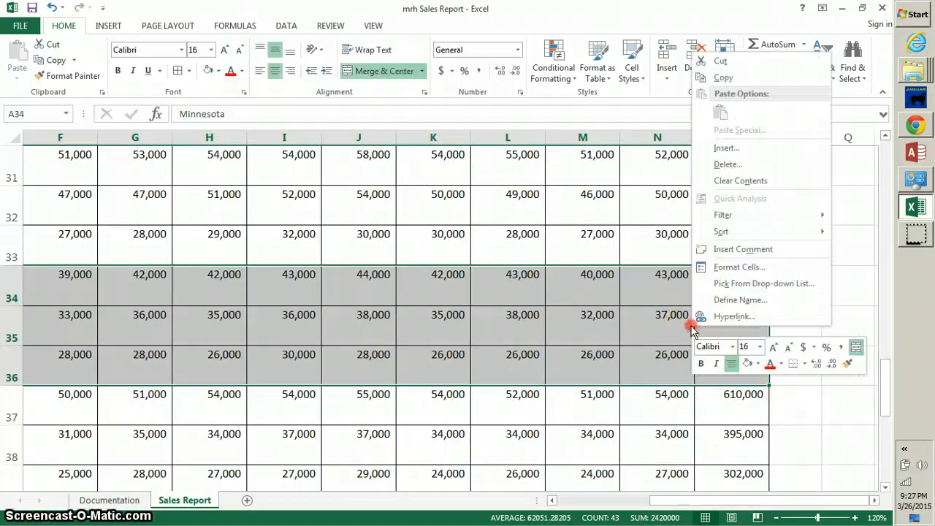
left_click(738, 267)
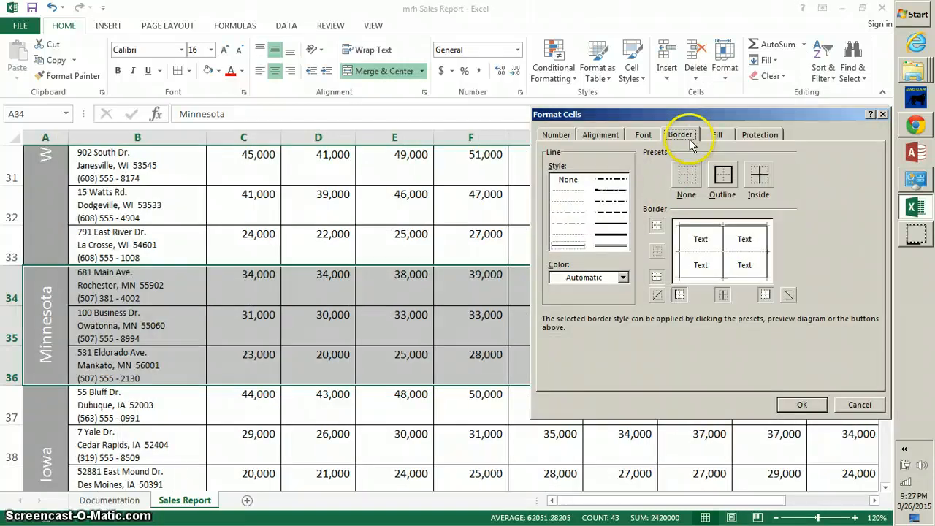
left_click(606, 247)
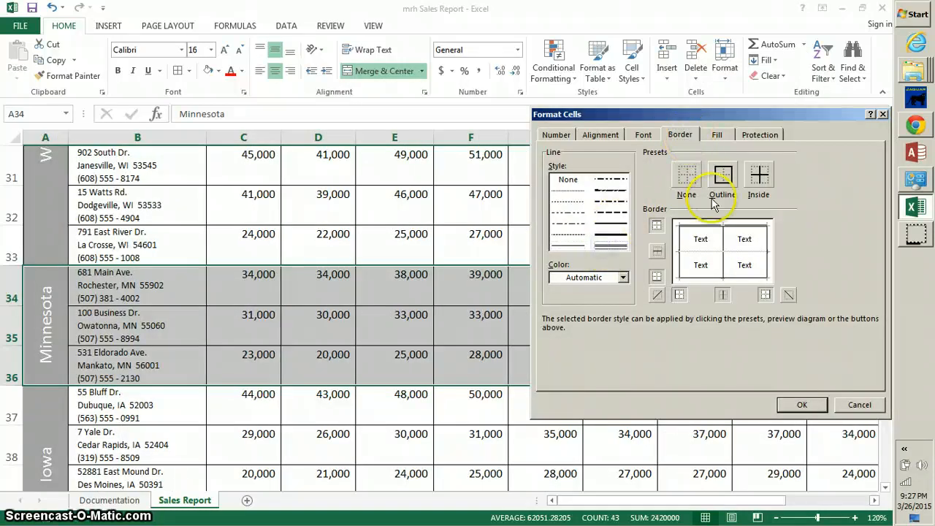
left_click(723, 177)
left_click(803, 406)
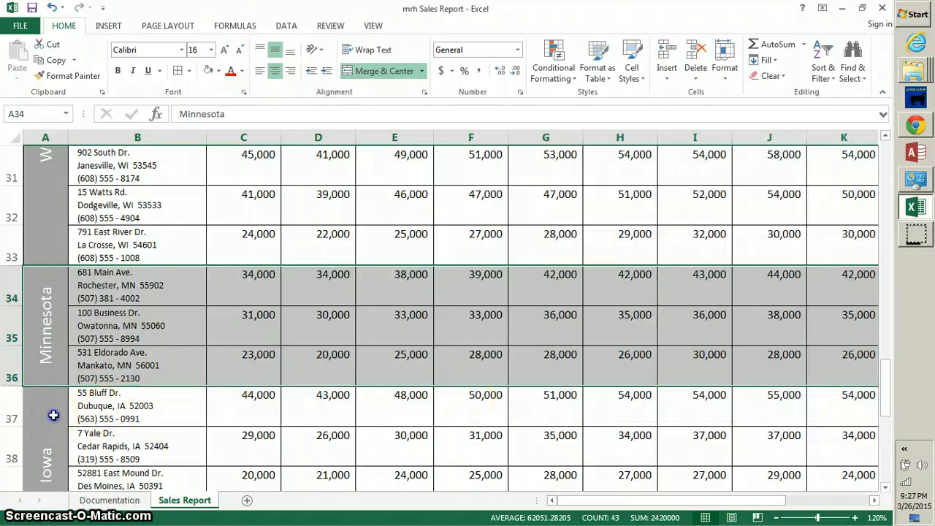
- Apply a double-line outline border around the Iowa block A37:O40
left_click_drag(50, 413, 802, 291)
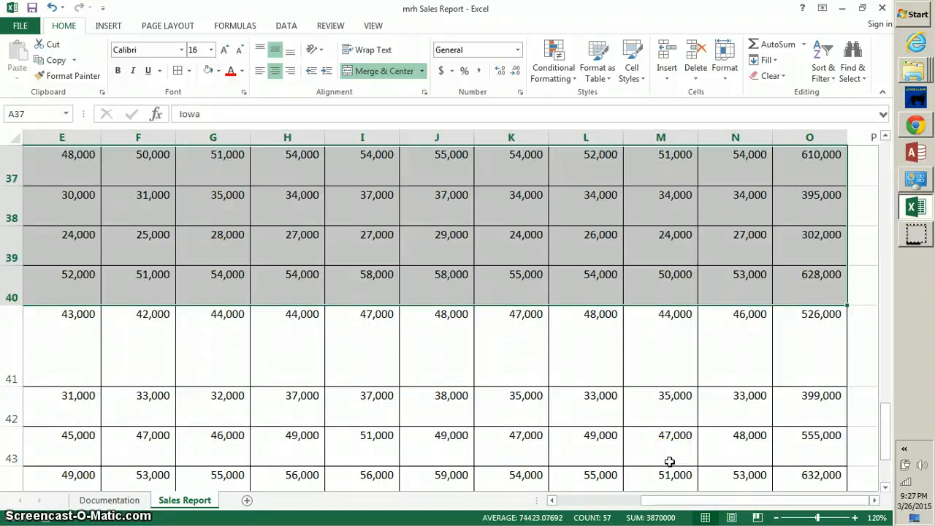
right_click(440, 279)
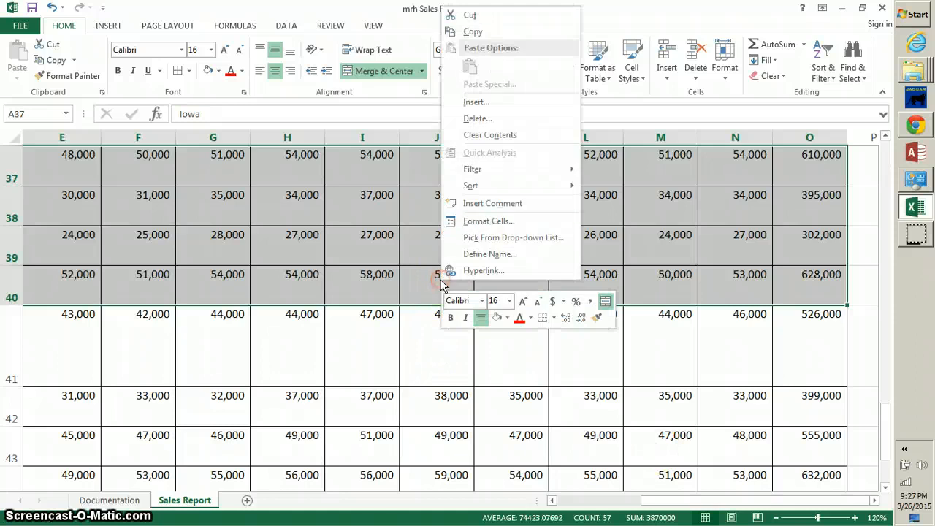
left_click(506, 223)
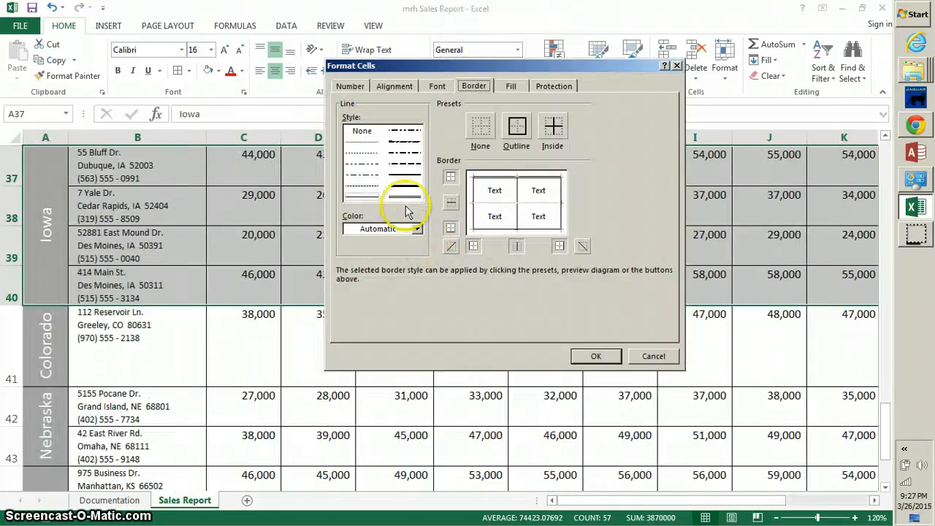
left_click(406, 197)
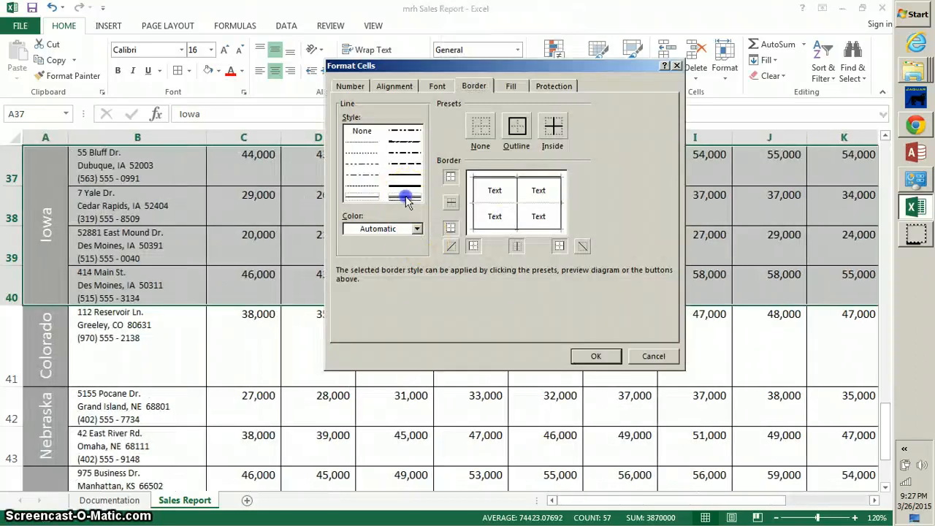
left_click(517, 126)
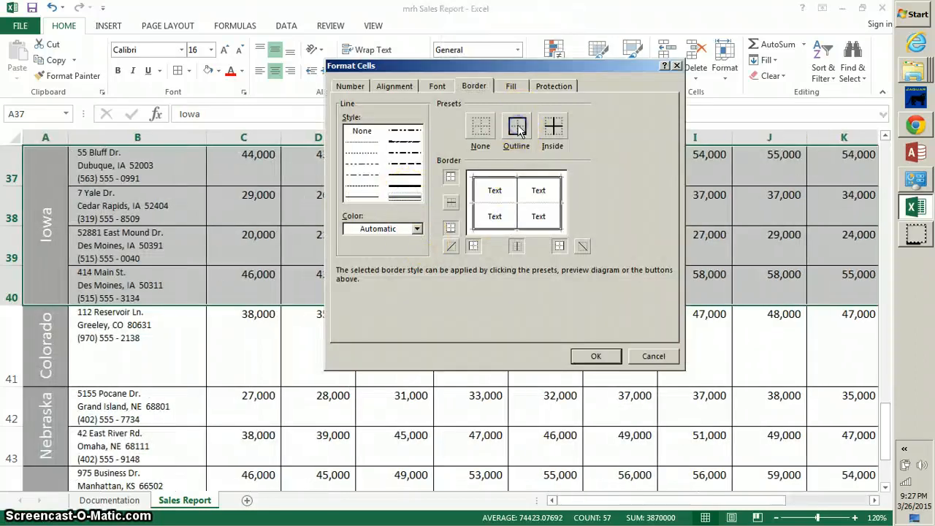
left_click(605, 354)
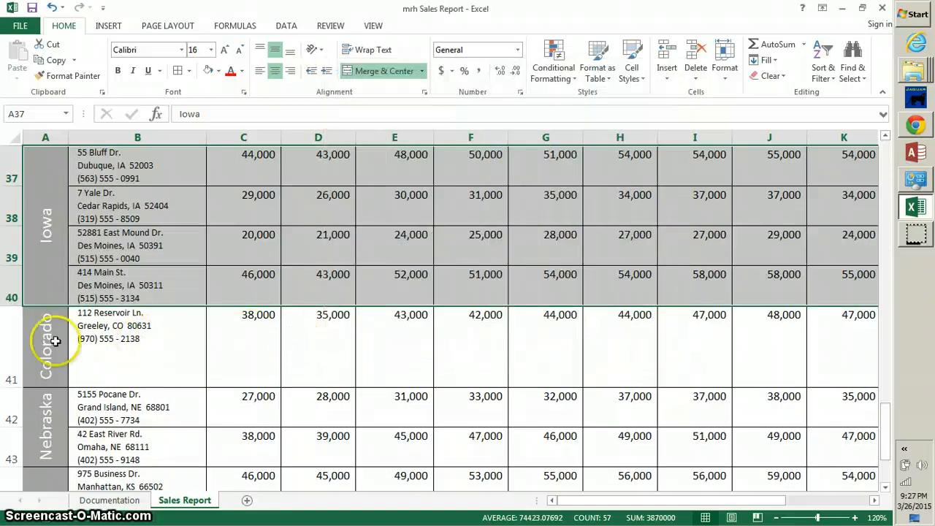
- Apply a double-line outline border around the Colorado row A41:O41
left_click_drag(50, 343, 854, 345)
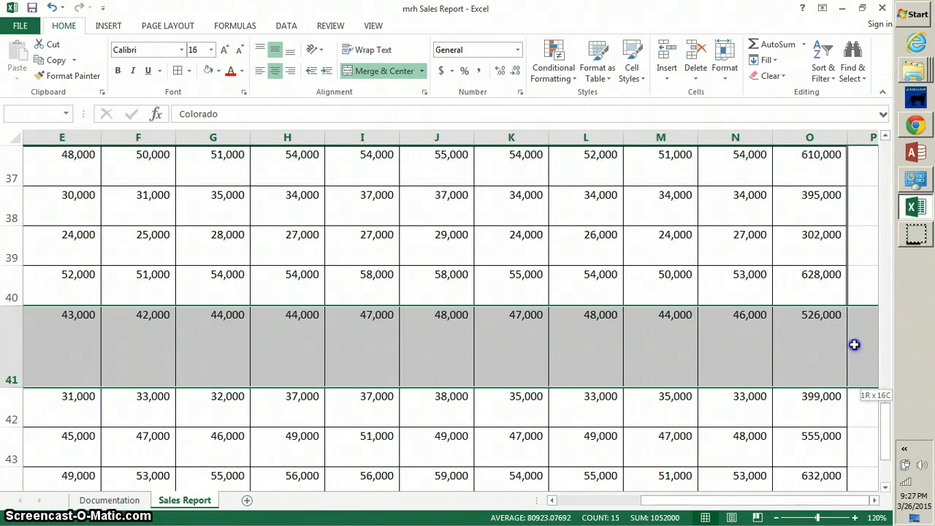
left_click_drag(854, 345, 834, 342)
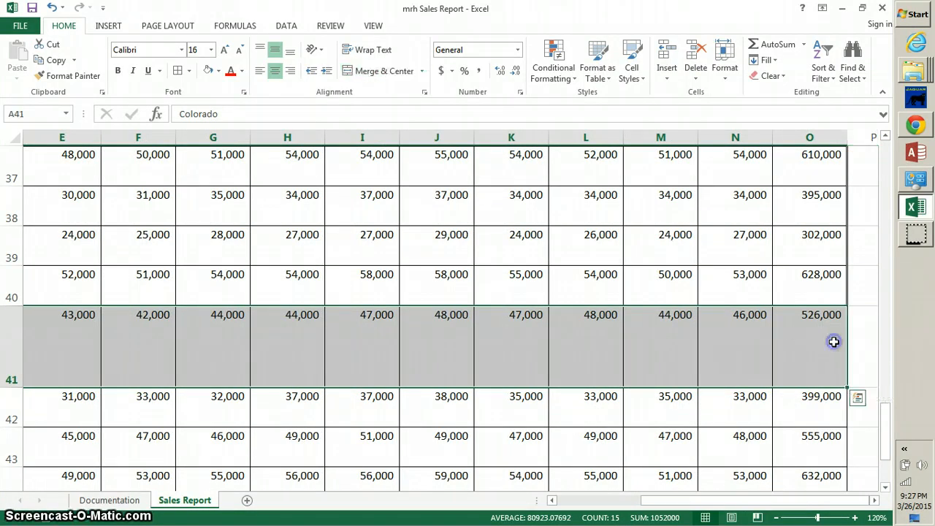
right_click(794, 334)
left_click(755, 273)
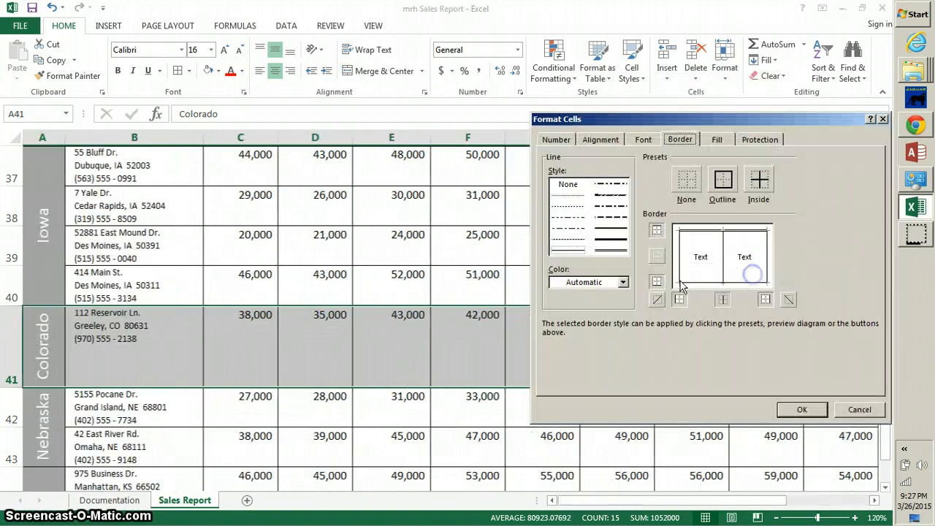
left_click(611, 250)
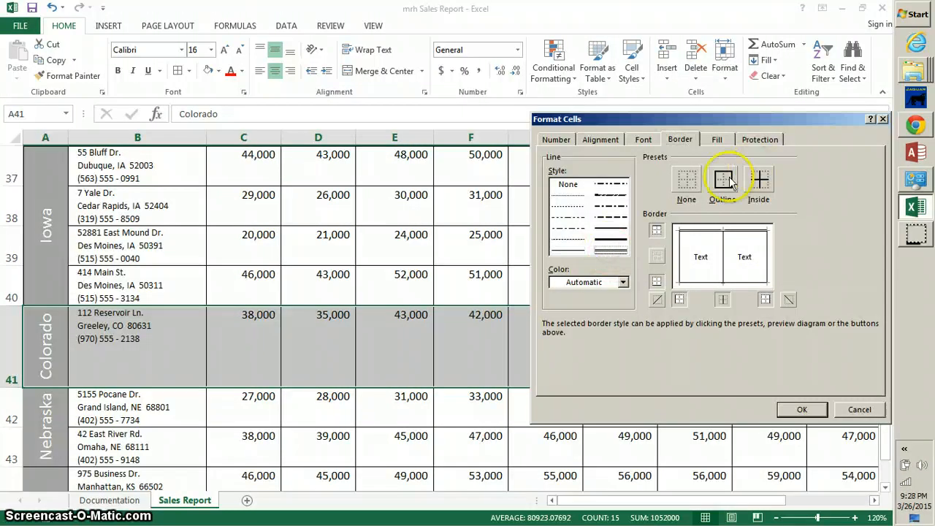
left_click(731, 183)
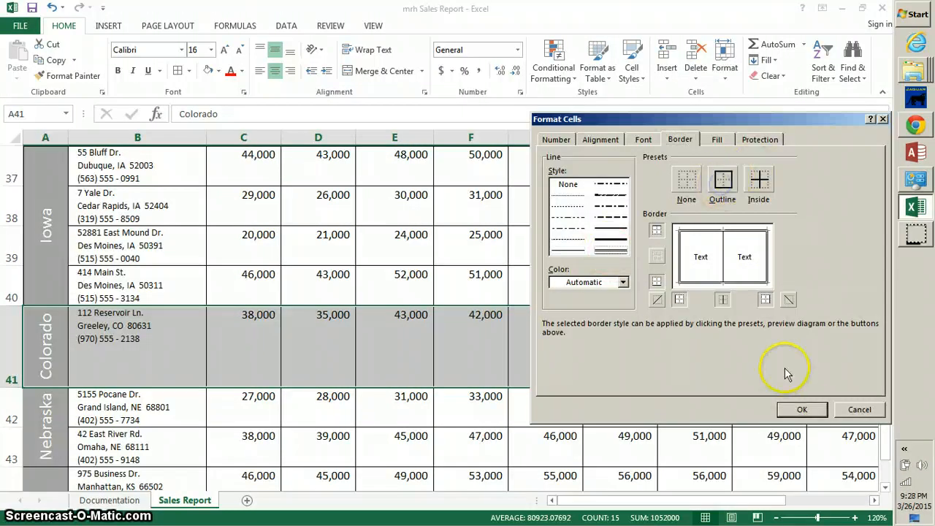
left_click(802, 410)
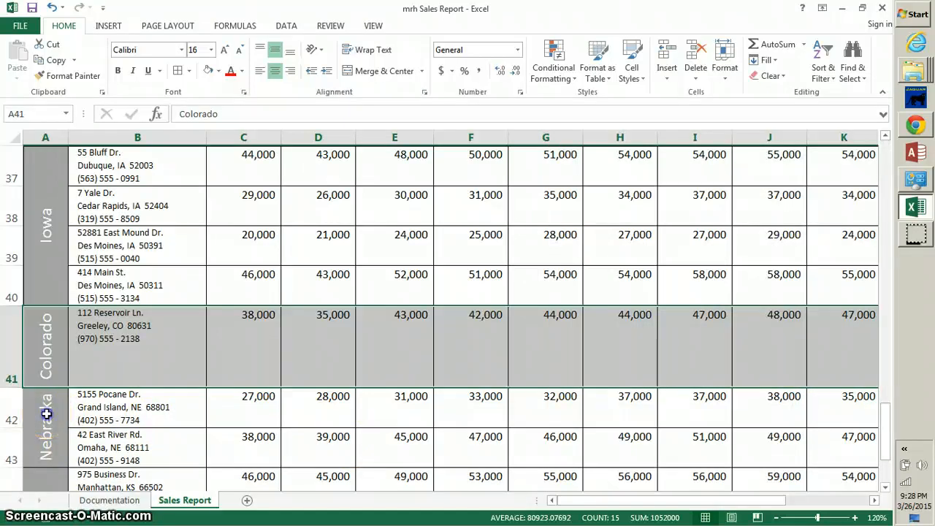
- Apply a double-line outline border around the Nebraska block A42:O43
left_click_drag(46, 414, 615, 465)
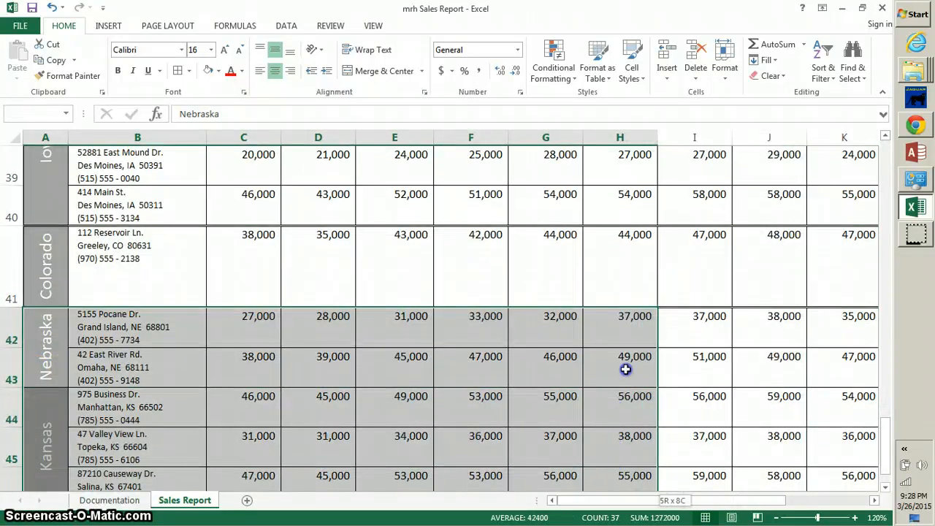
left_click_drag(625, 369, 741, 356)
right_click(666, 338)
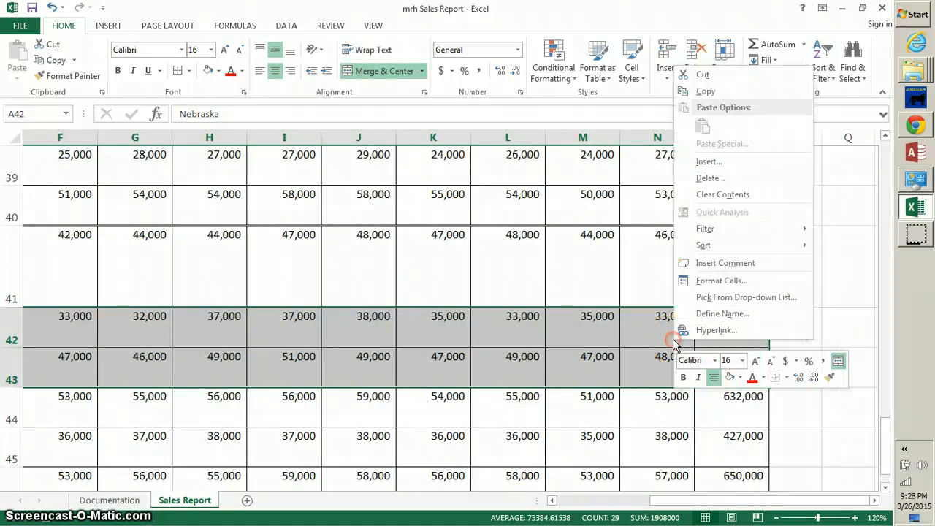
left_click(714, 287)
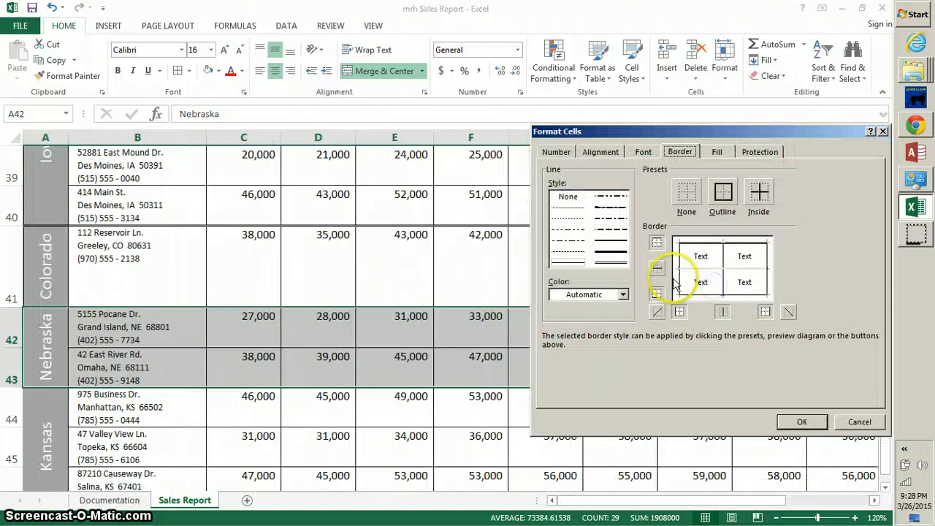
left_click(722, 194)
left_click(802, 423)
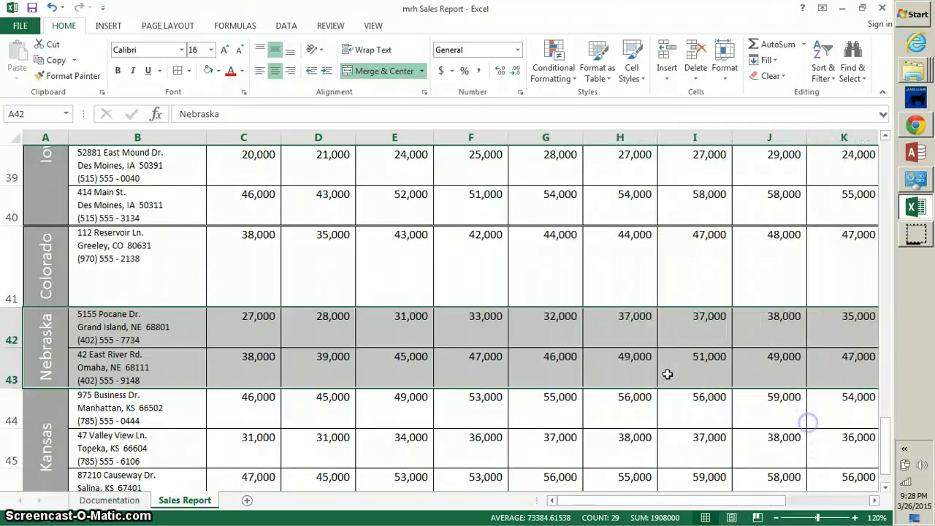
- Apply a double-line outline border around the Kansas block A44:O46 and deselect it
left_click_drag(48, 410, 736, 406)
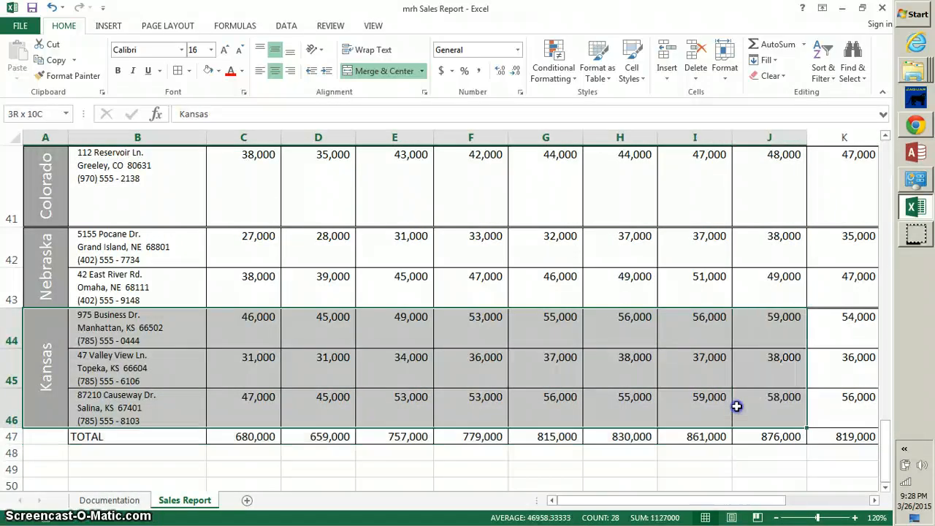
left_click_drag(850, 410, 743, 405)
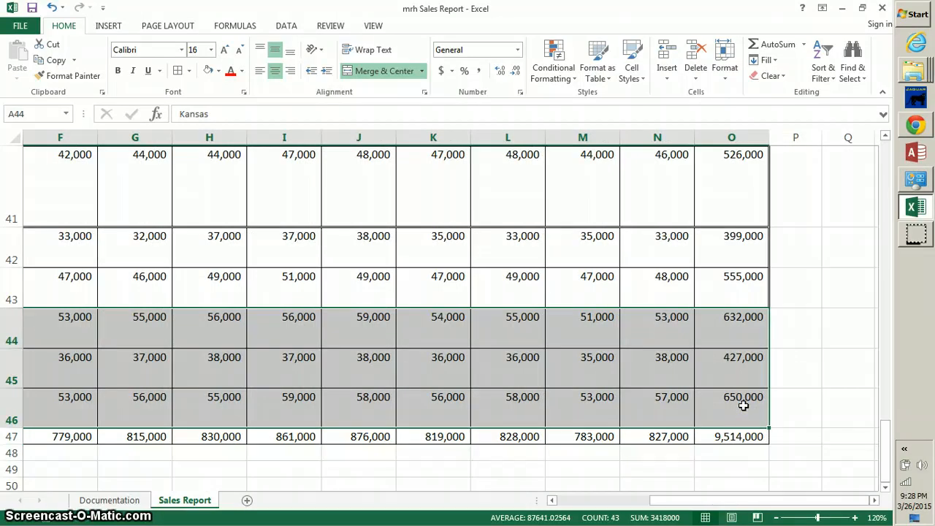
right_click(666, 372)
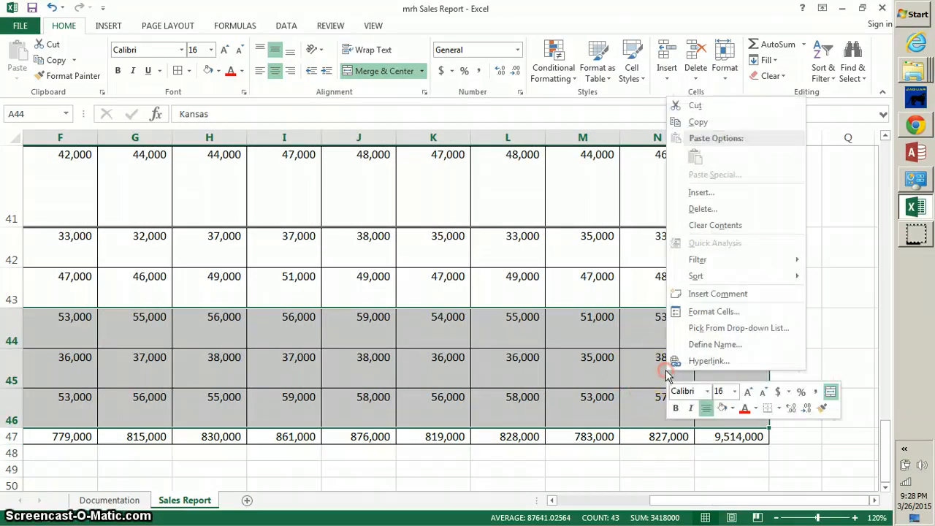
left_click(702, 311)
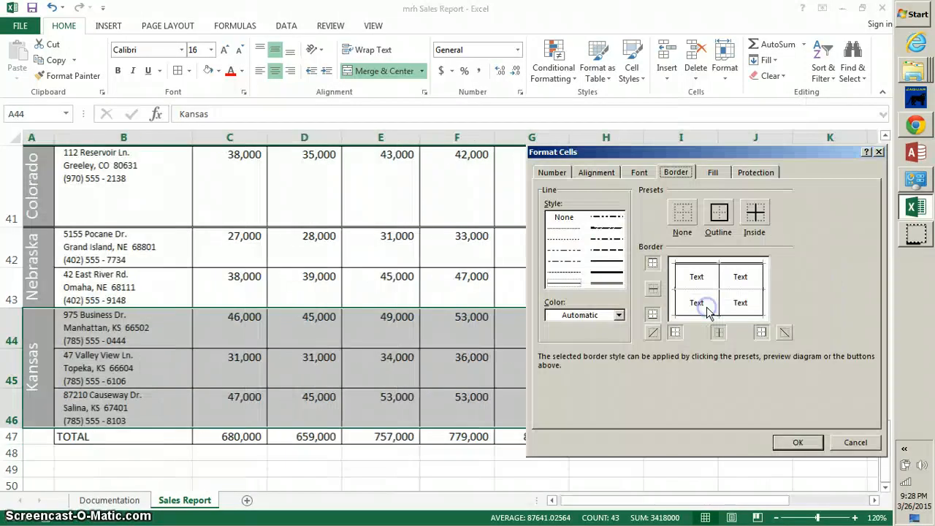
left_click(607, 282)
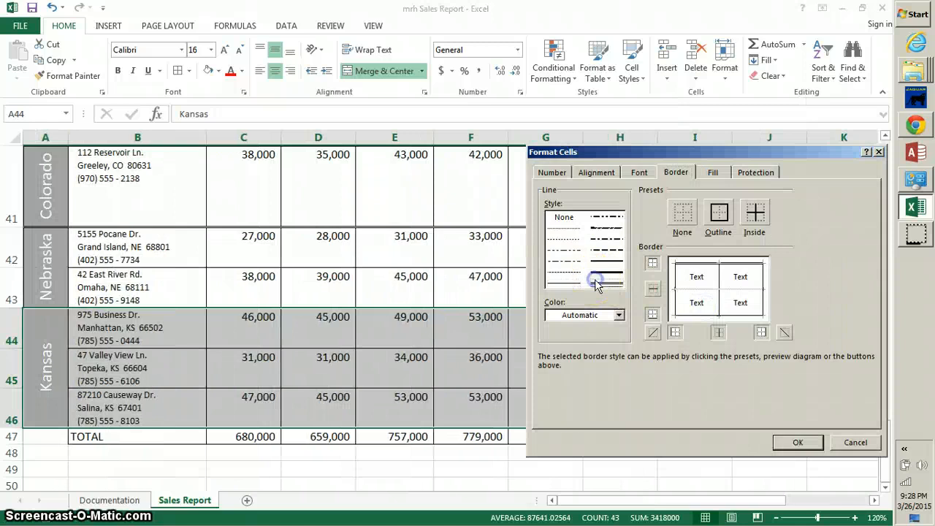
left_click(717, 231)
left_click(797, 442)
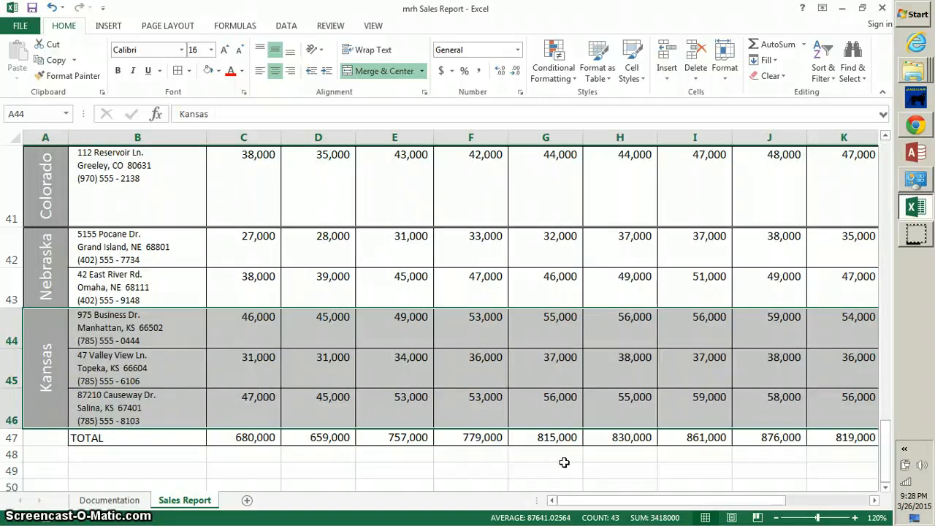
left_click(501, 469)
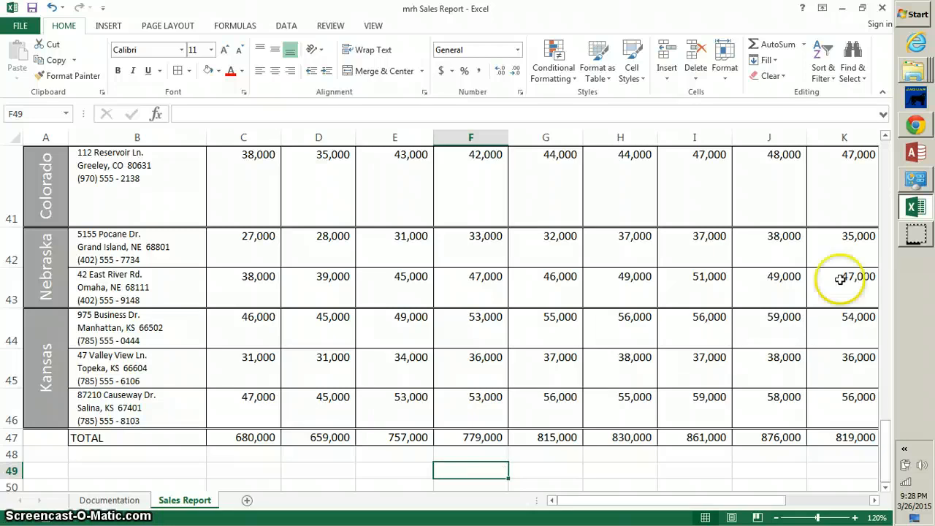
- Switch to the CourseSmart textbook in Chrome and review the tutorial pages from EX 93 through the Session 2.2 visual overview on EX 96 and EX 97
mouse_move(918, 237)
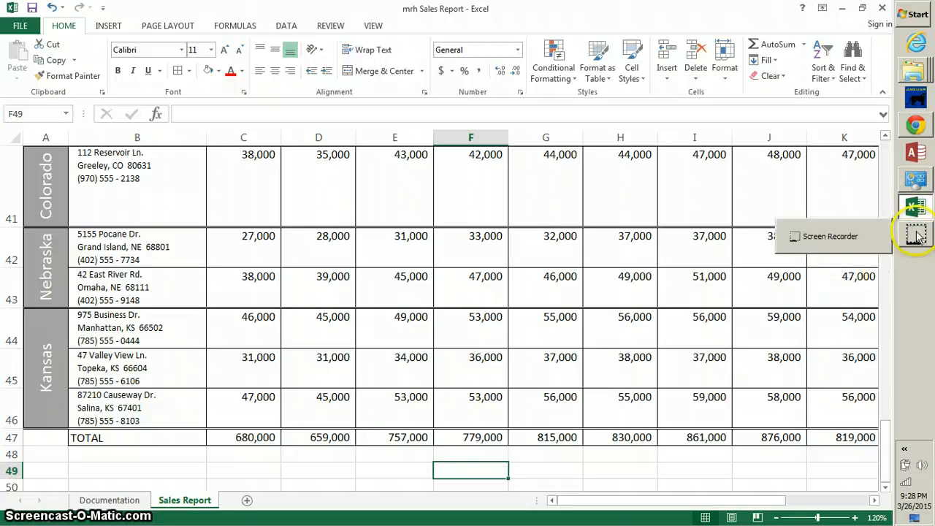
left_click(917, 125)
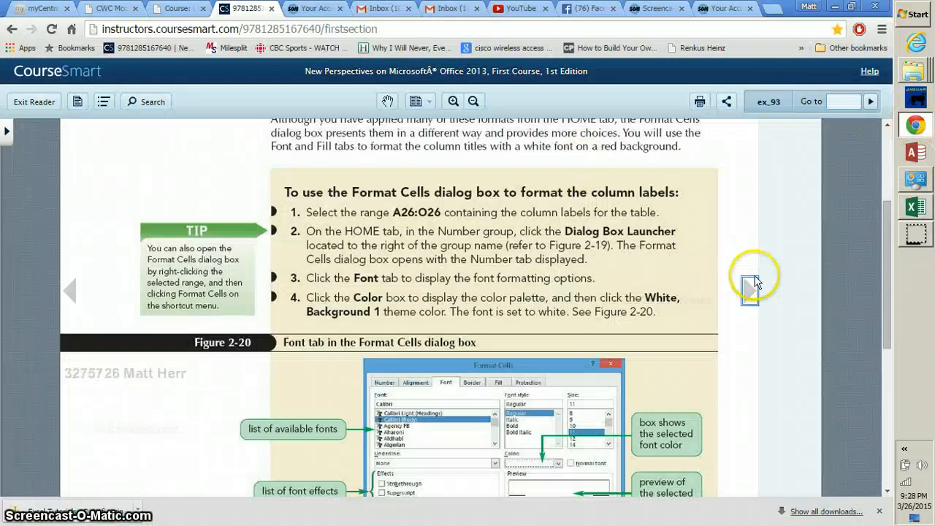
left_click(750, 284)
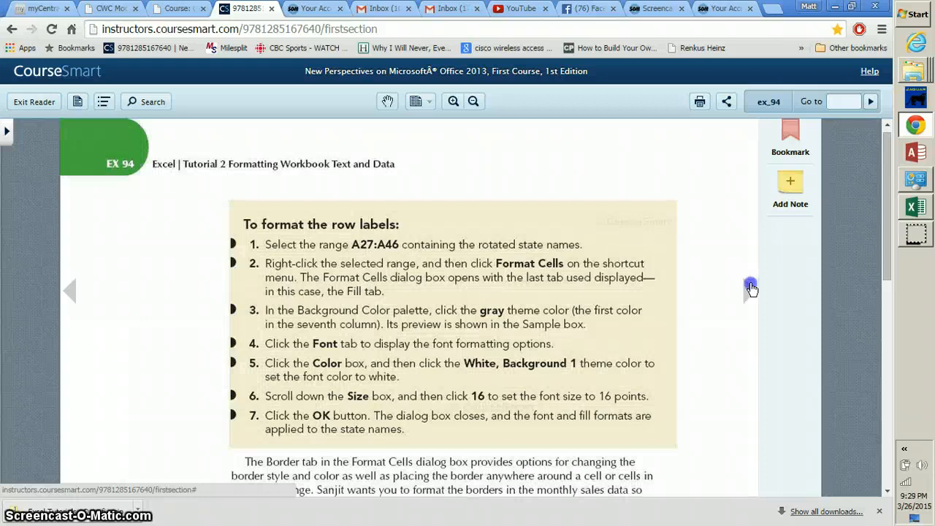
left_click(751, 286)
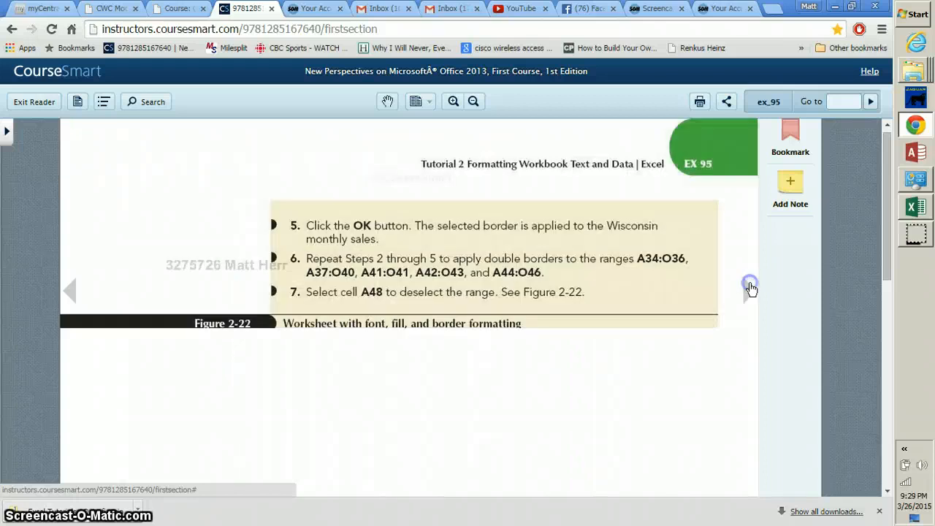
left_click(750, 287)
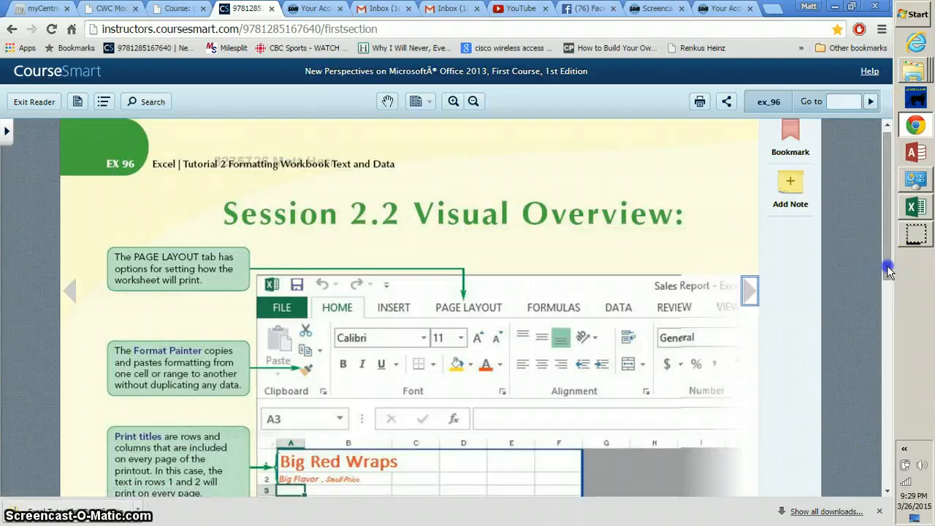
left_click_drag(890, 272, 884, 482)
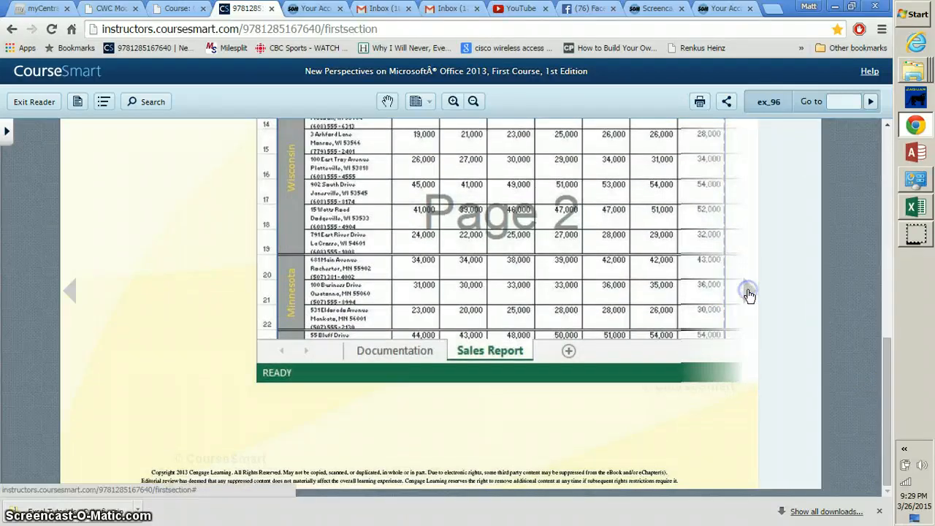
left_click(748, 294)
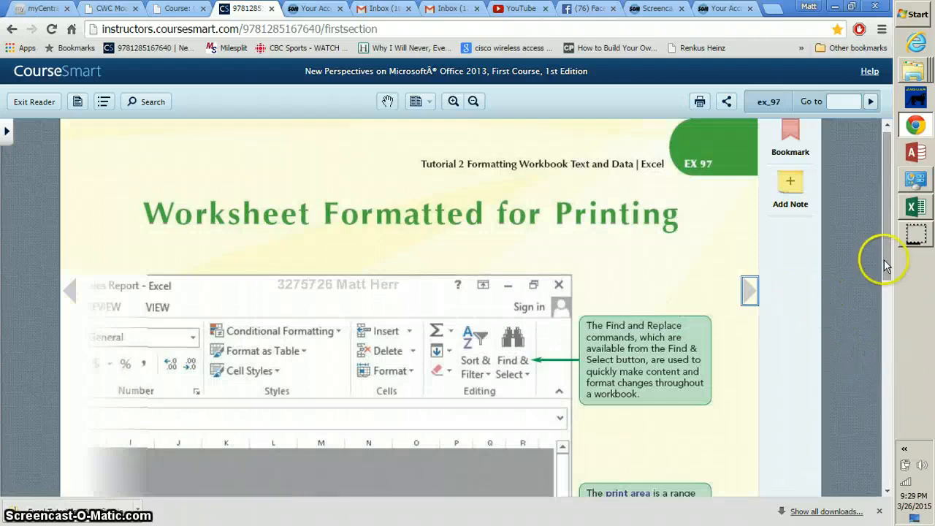
left_click_drag(889, 264, 876, 454)
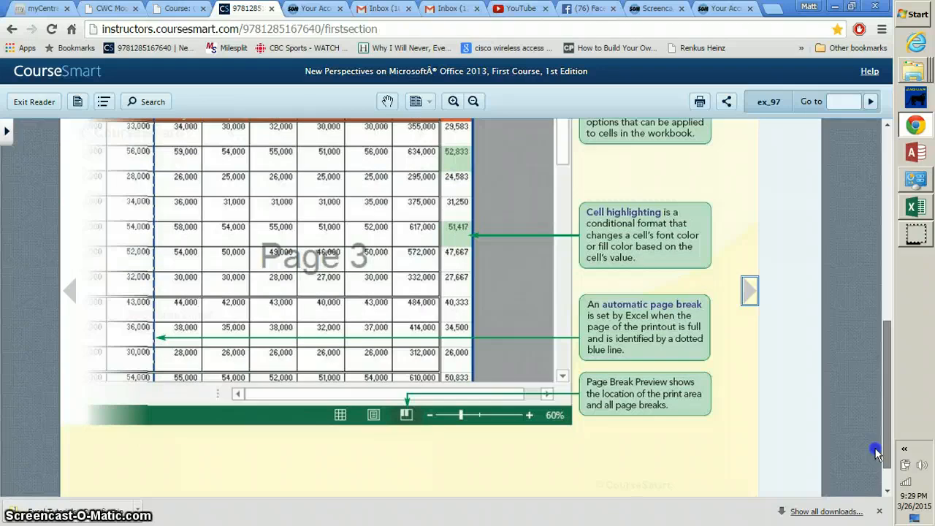
left_click_drag(877, 453, 865, 129)
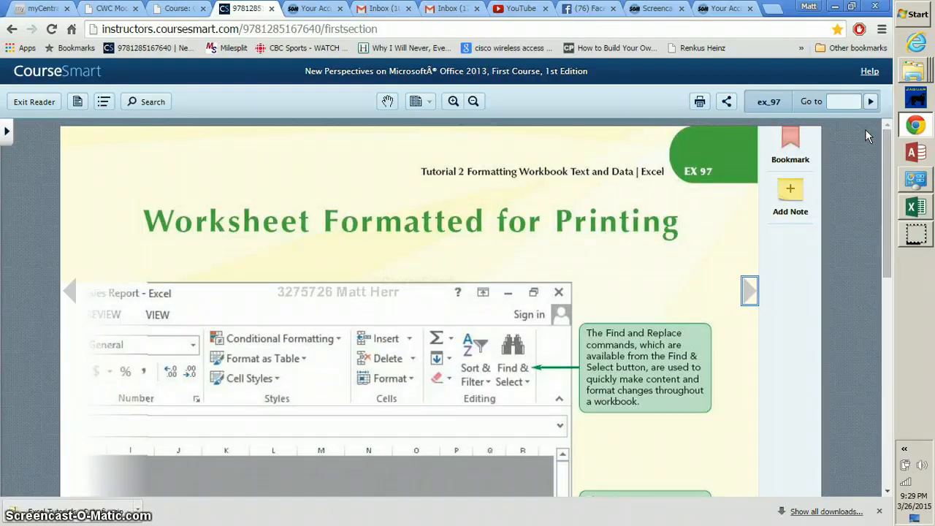